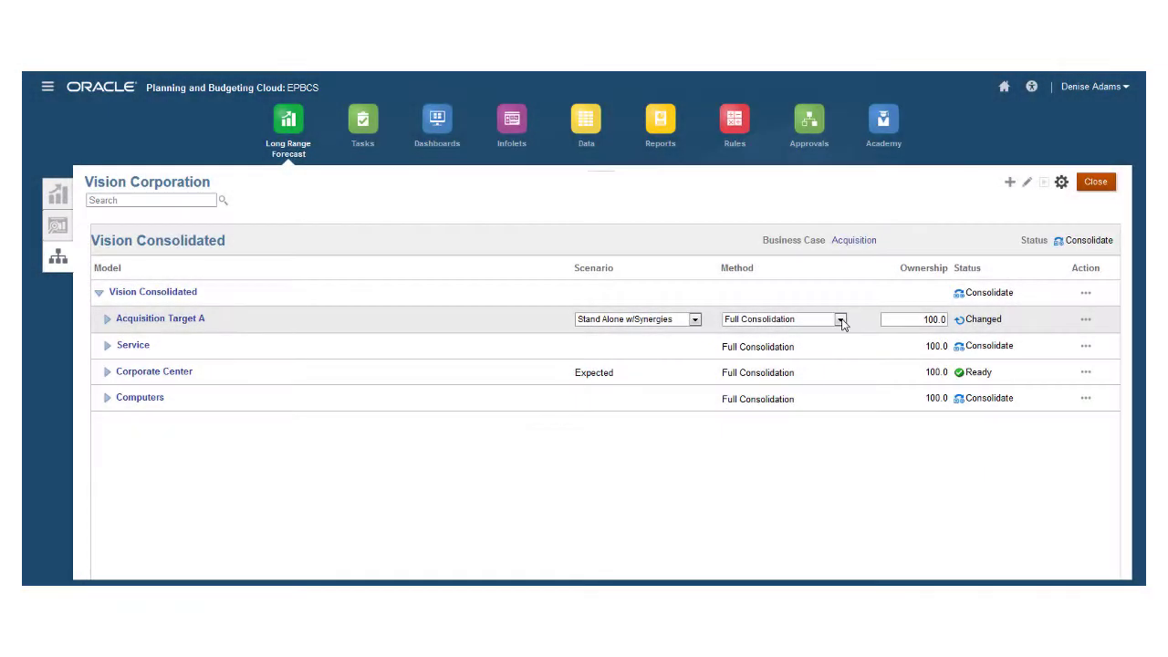
- Review the consolidation methods available for Acquisition Target A, and open the settings options of the Vision Consolidated structure
{"action": "left_click", "coordinate": [841, 319]}
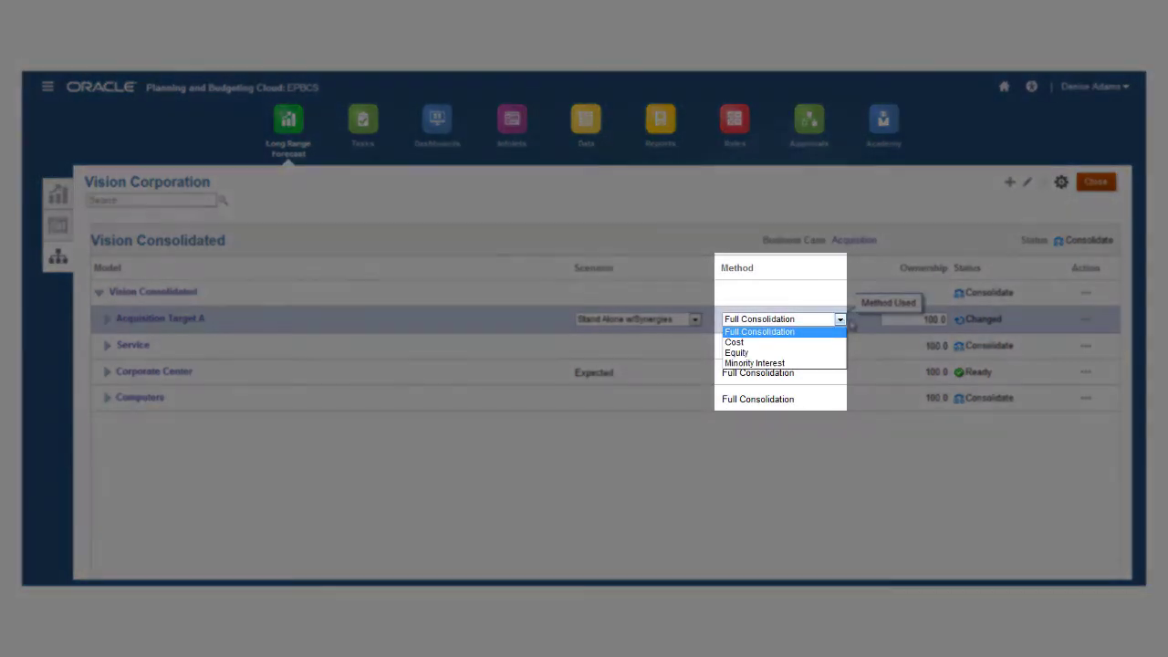
{"action": "left_click", "coordinate": [862, 324]}
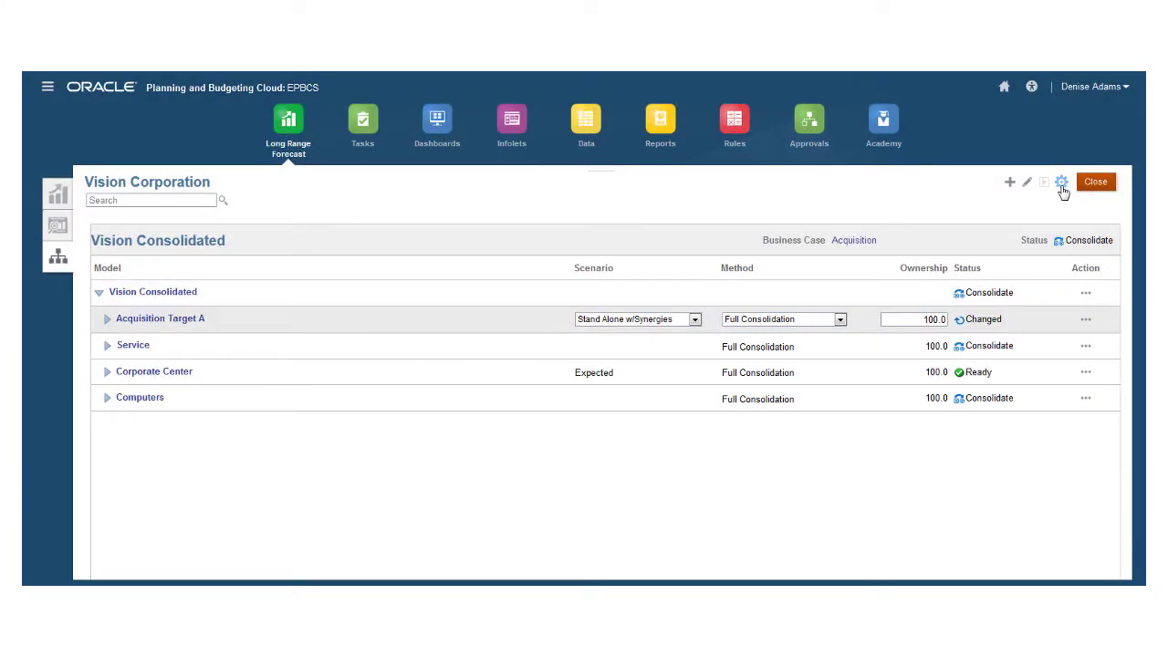
{"action": "left_click", "coordinate": [1061, 184]}
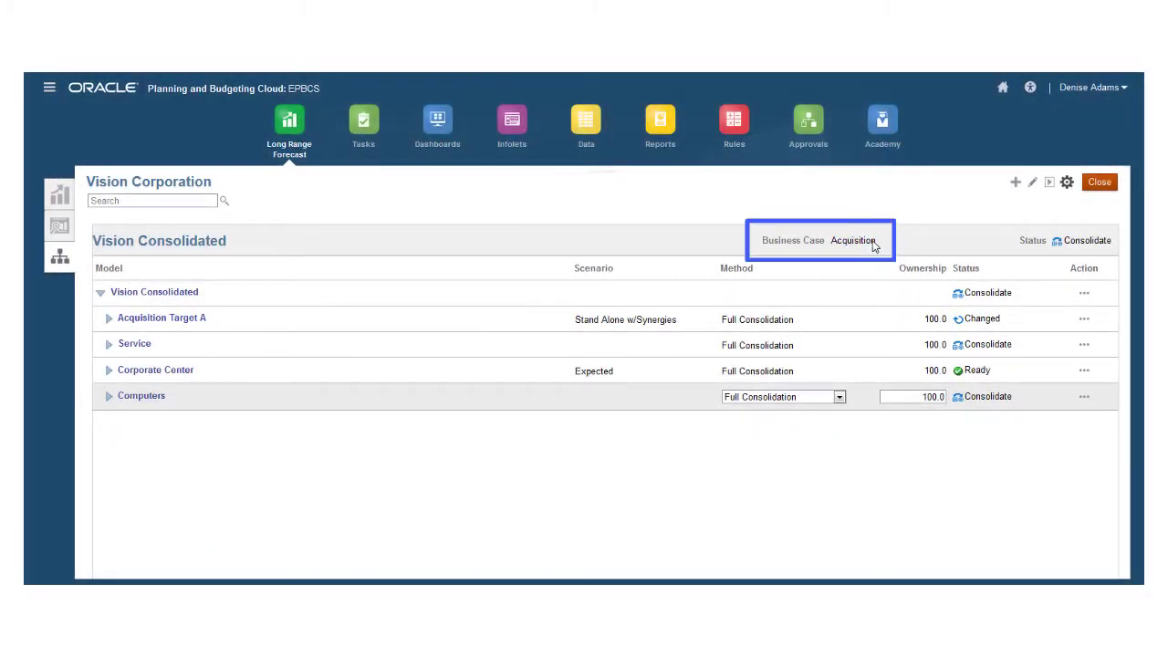
- Switch the business case to Expansion and view the scenarios available for Acquisition Target A
{"action": "left_click", "coordinate": [873, 243]}
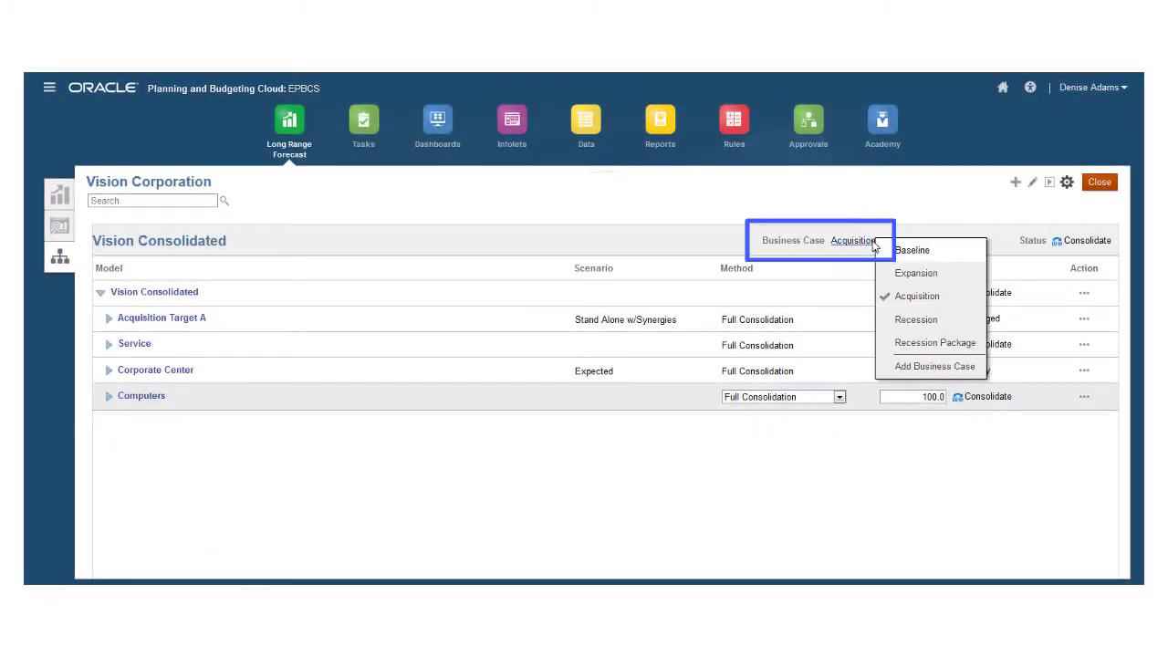
{"action": "left_click", "coordinate": [930, 274]}
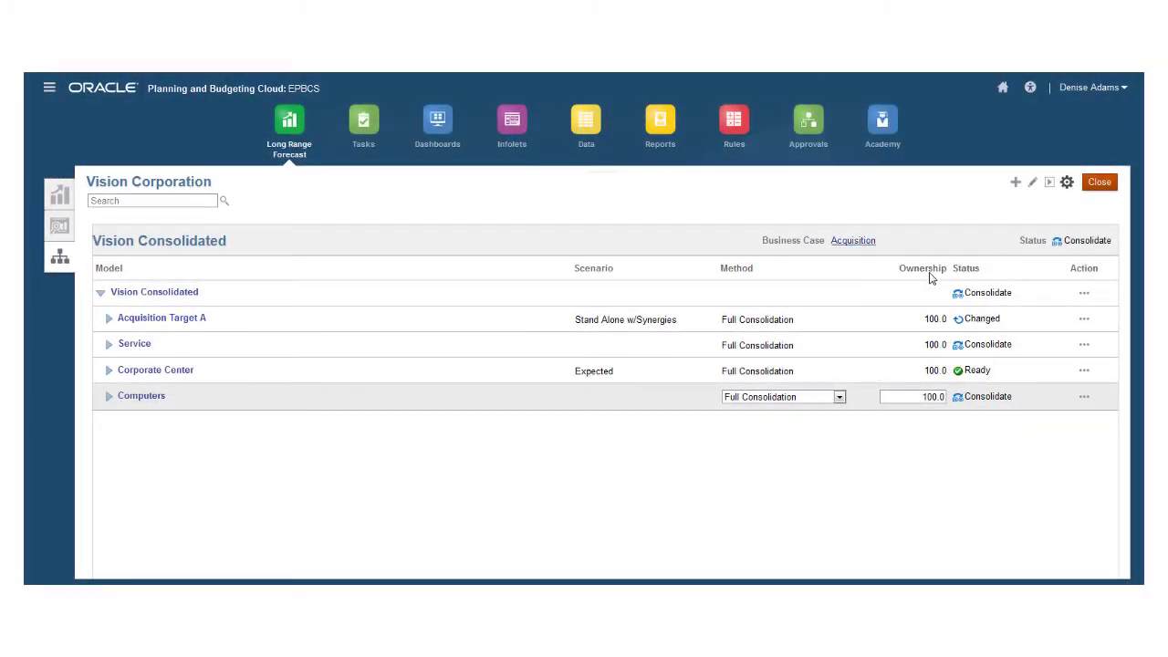
{"action": "left_click", "coordinate": [617, 324]}
{"action": "left_click", "coordinate": [694, 320]}
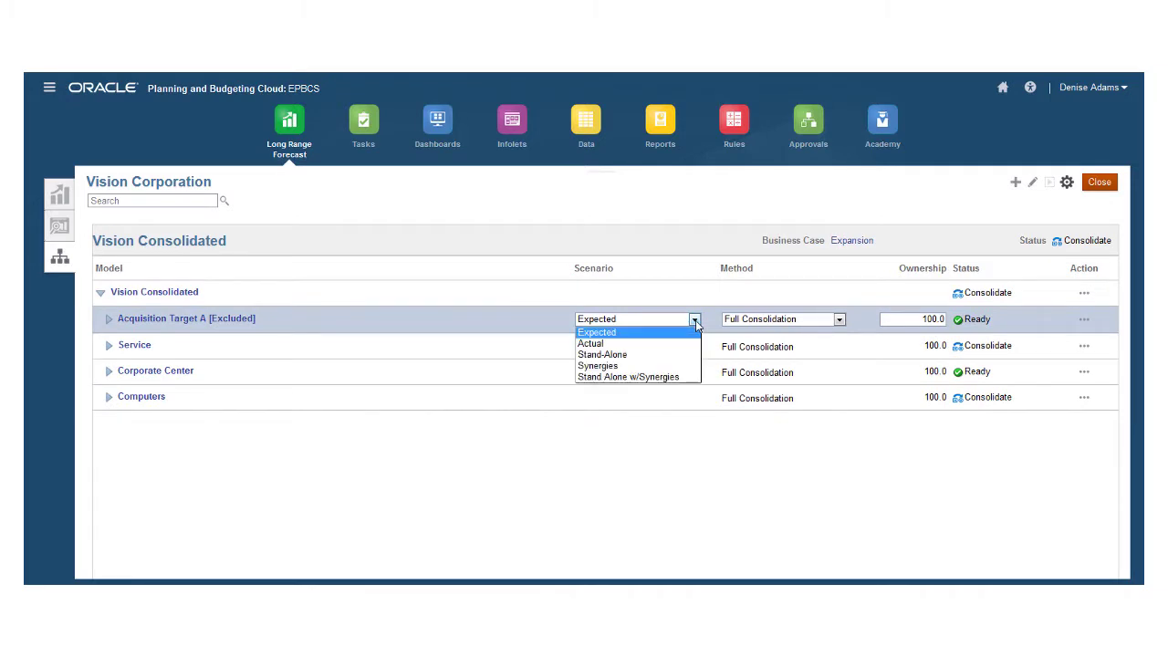
- Show the available models and add the Sample model to the Vision Consolidated hierarchy under Service
{"action": "left_click", "coordinate": [1067, 183]}
{"action": "mouse_move", "coordinate": [1010, 270]}
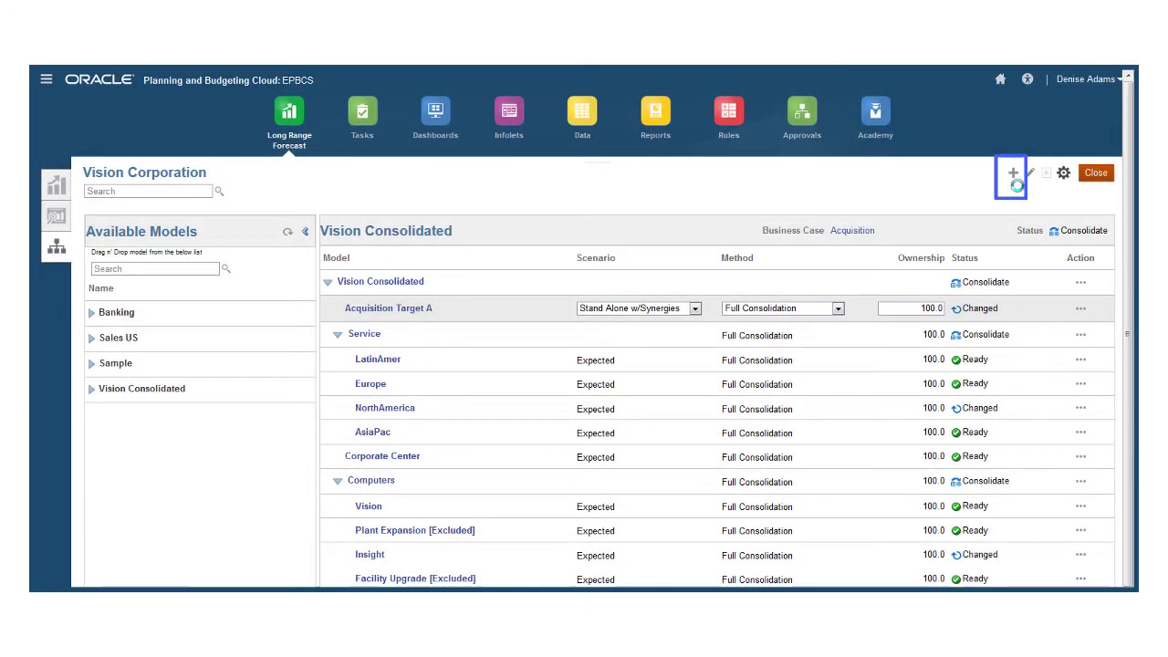
{"action": "left_click", "coordinate": [102, 369]}
{"action": "left_click_drag", "start_coordinate": [102, 363], "coordinate": [430, 365]}
- Open the account forecast for Product Sales and view its forecast type options
{"action": "left_click", "coordinate": [697, 323]}
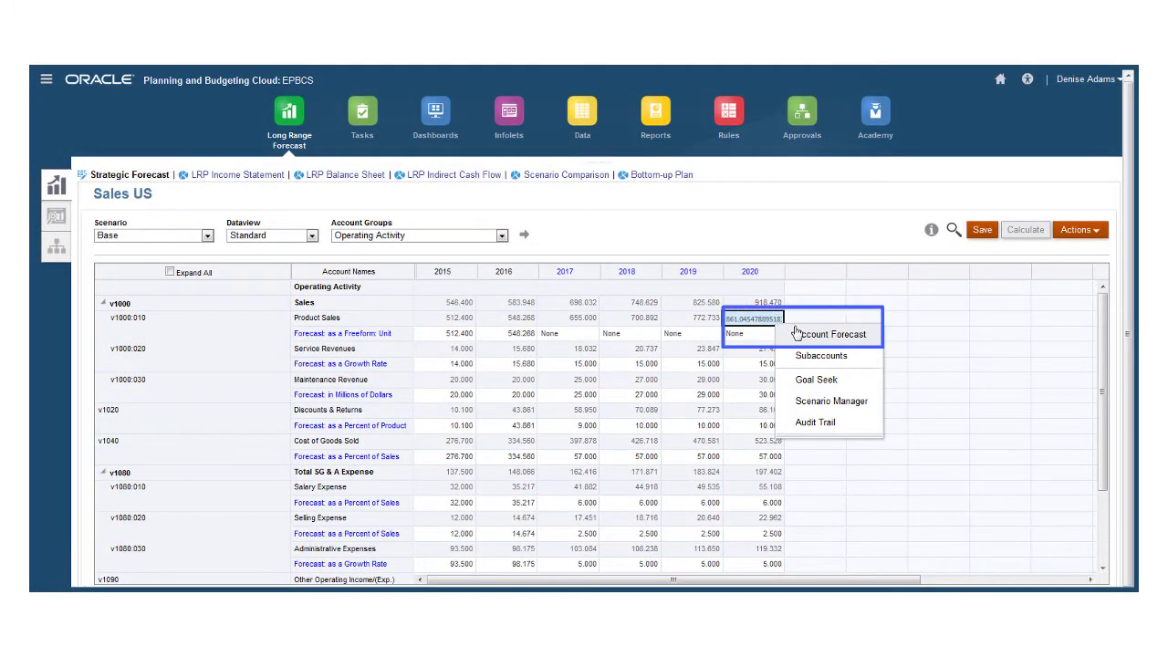
{"action": "left_click", "coordinate": [801, 337]}
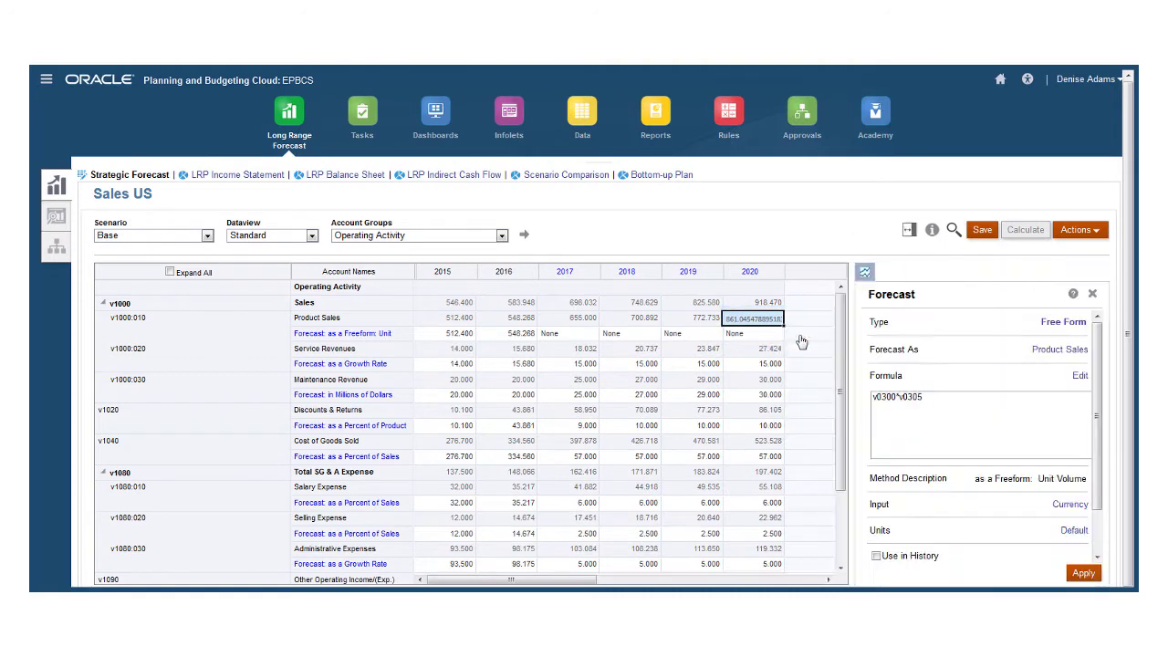
{"action": "left_click", "coordinate": [1082, 325]}
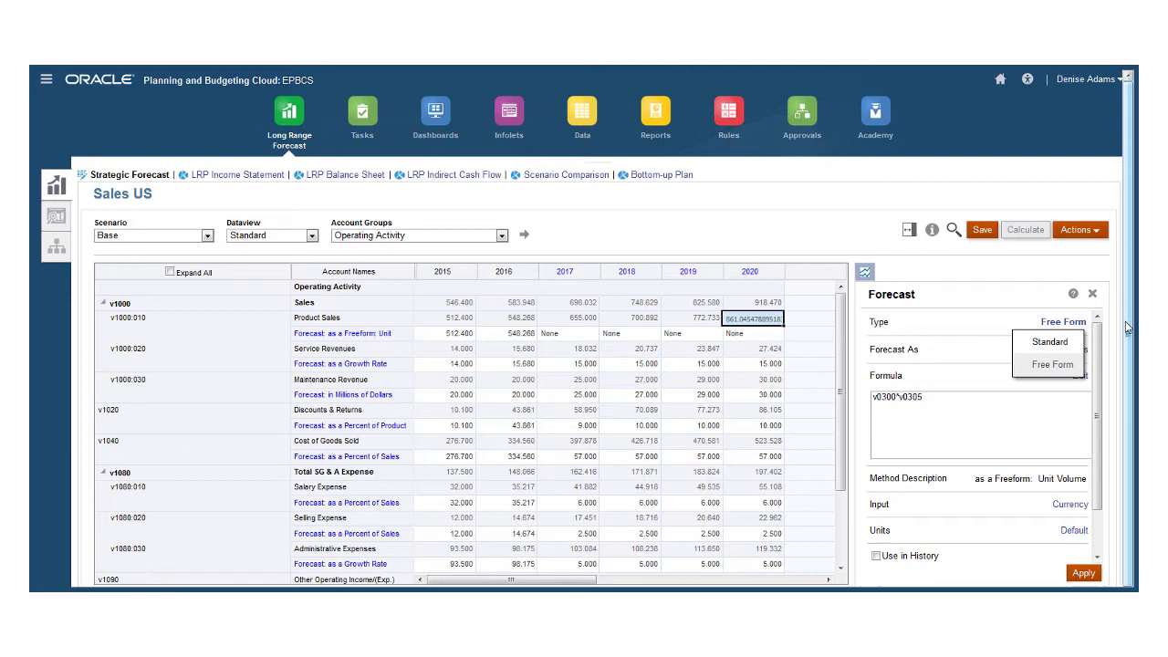
- Browse the Formula Builder's function categories, including the functions that retrieve values
{"action": "left_click", "coordinate": [1092, 359]}
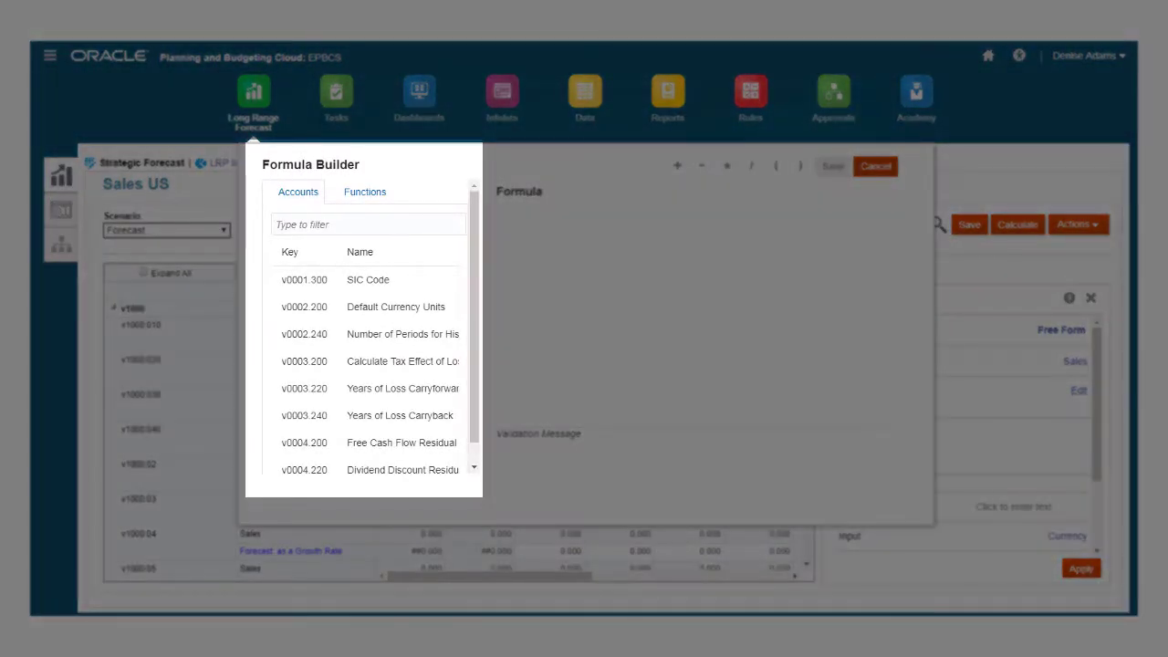
{"action": "left_click", "coordinate": [361, 193]}
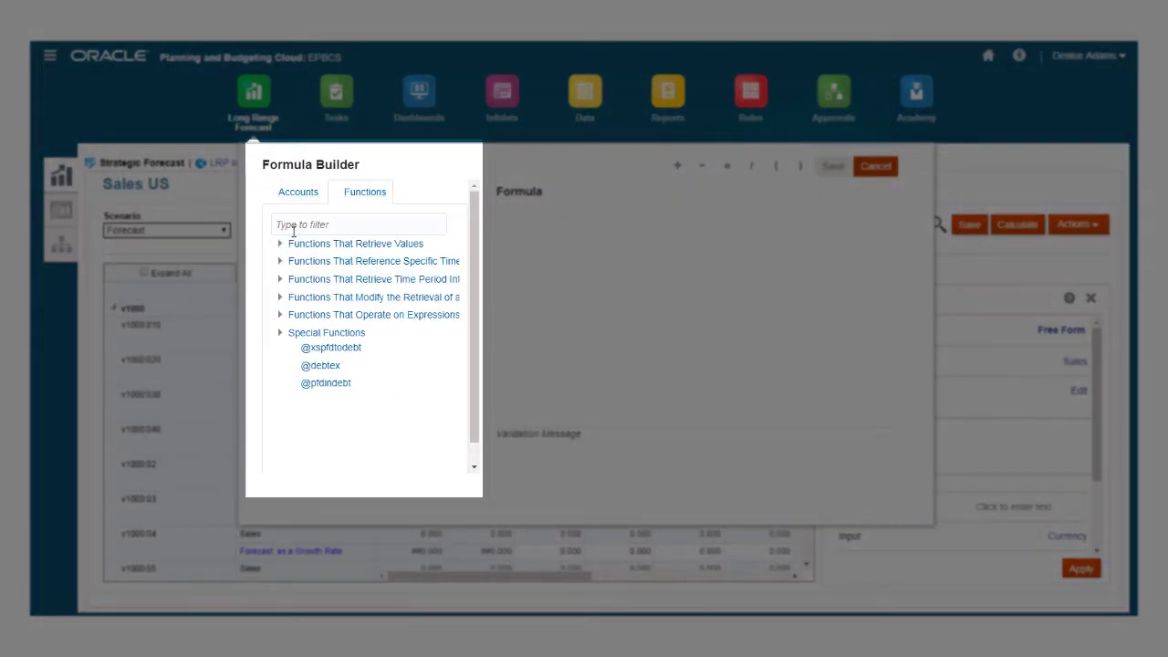
{"action": "left_click", "coordinate": [281, 246]}
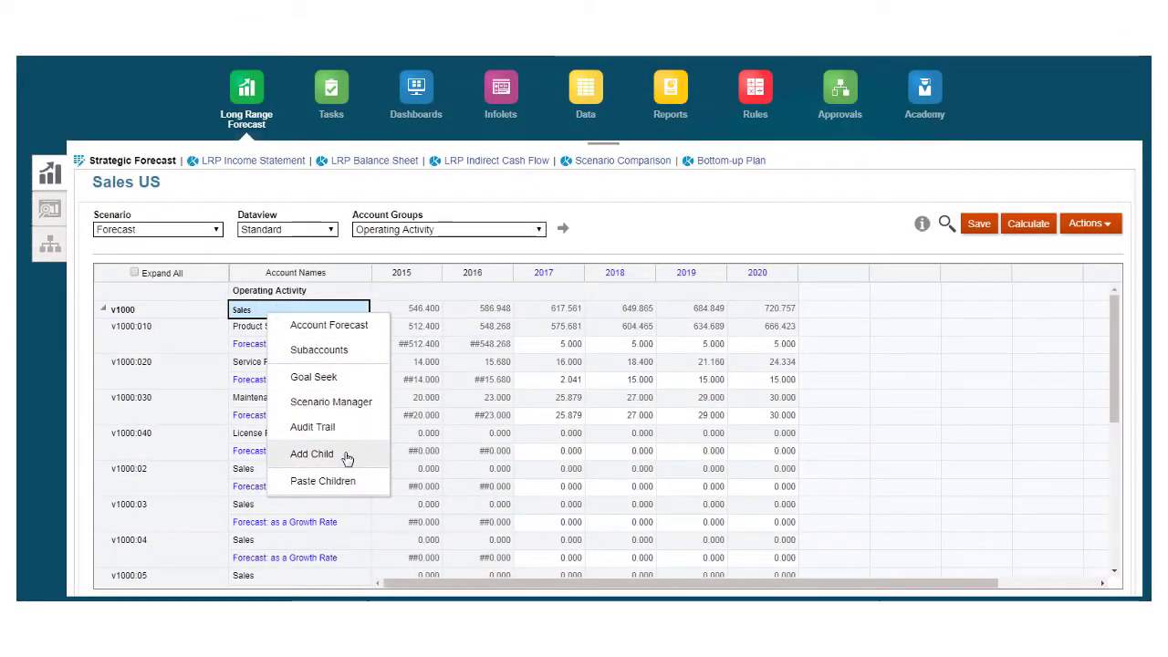
- Add a child account under the Sales account
{"action": "left_click", "coordinate": [347, 456]}
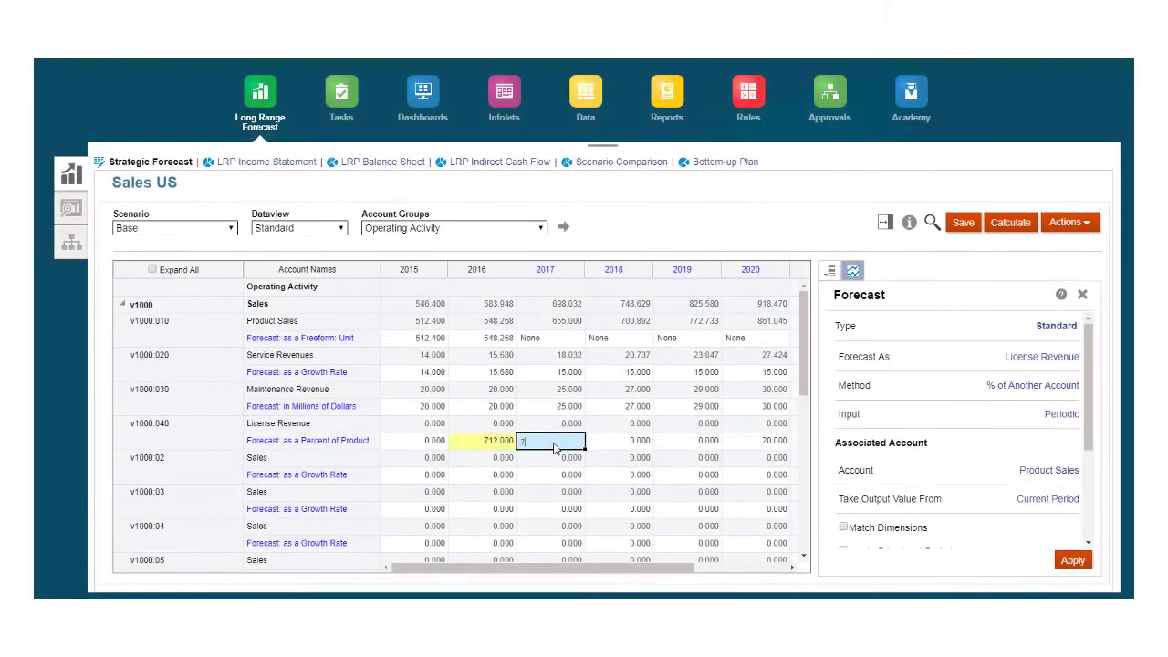
- Set License Revenue's percent-of-product-sales forecast to 765 for 2017 and 812 for 2018, and calculate all scenarios
{"action": "type", "text": "765"}
{"action": "key", "text": "Tab"}
{"action": "type", "text": "812"}
{"action": "key", "text": "Tab"}
{"action": "left_click", "coordinate": [1017, 226]}
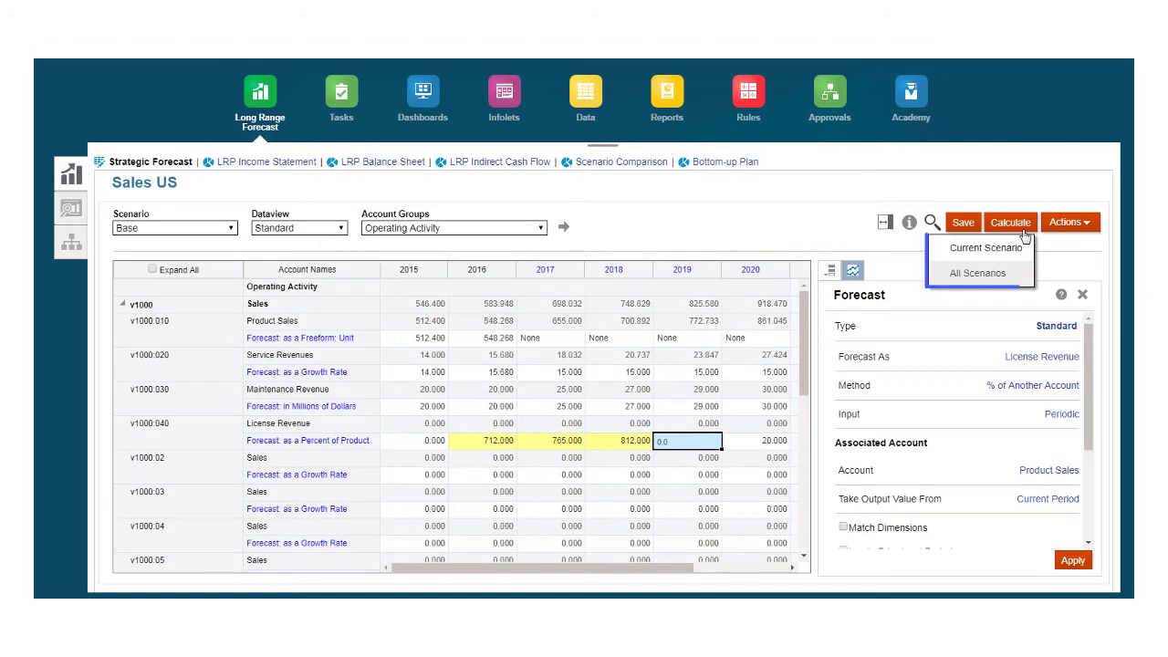
{"action": "left_click", "coordinate": [994, 273]}
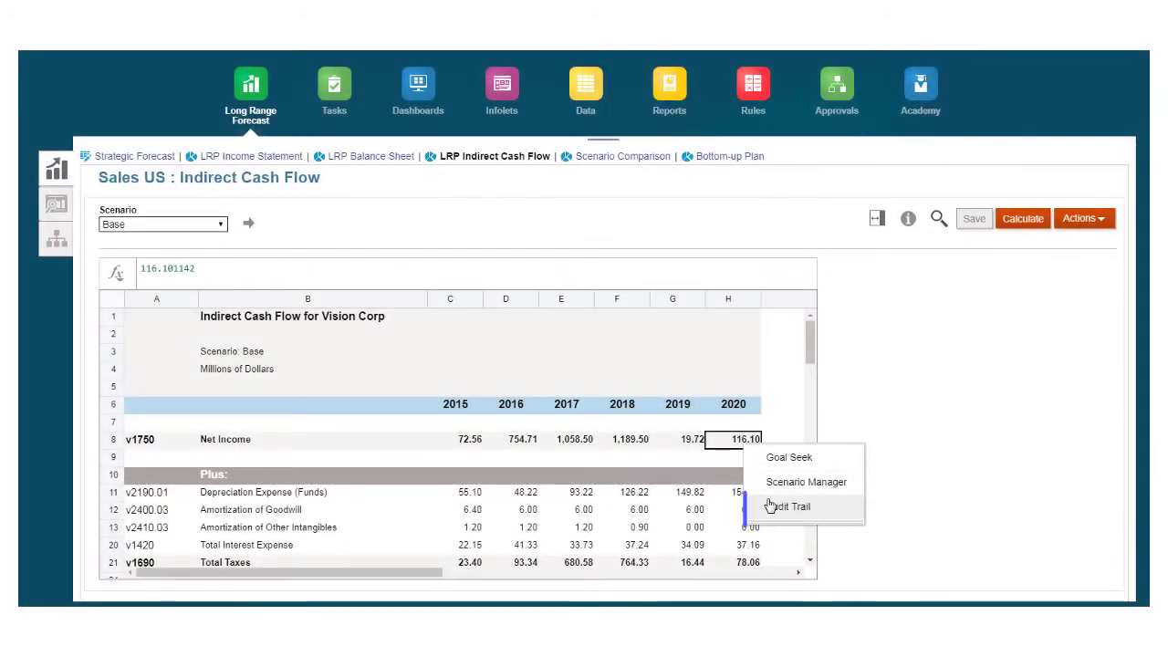
- Trace 2020 Net Income in the Base scenario through the audit trail down to License Revenue, and return one level
{"action": "left_click", "coordinate": [780, 509]}
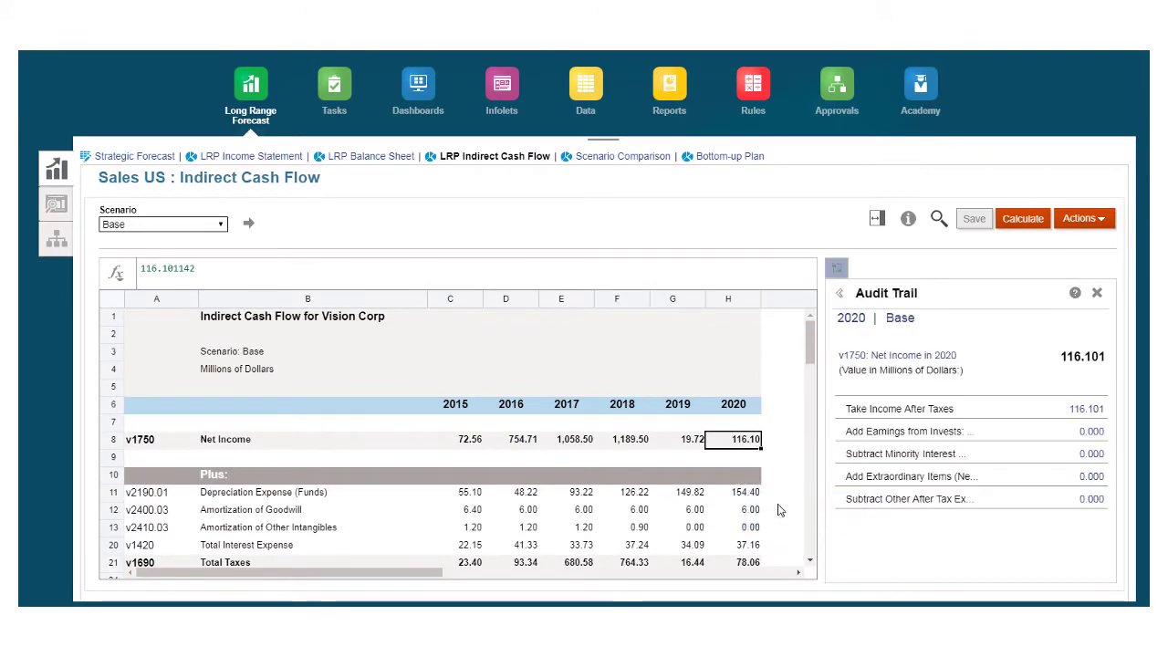
{"action": "left_click", "coordinate": [1085, 409]}
{"action": "left_click", "coordinate": [1085, 410]}
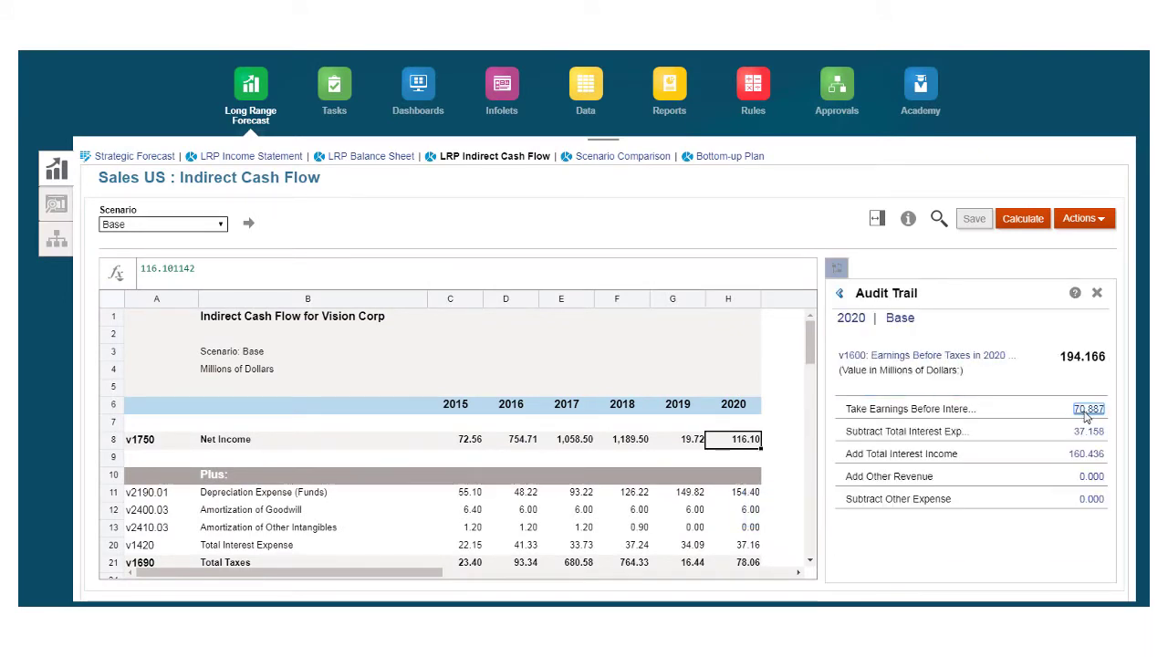
{"action": "left_click", "coordinate": [1085, 410]}
{"action": "left_click", "coordinate": [1084, 410]}
{"action": "left_click", "coordinate": [1085, 409]}
{"action": "left_click", "coordinate": [1084, 410]}
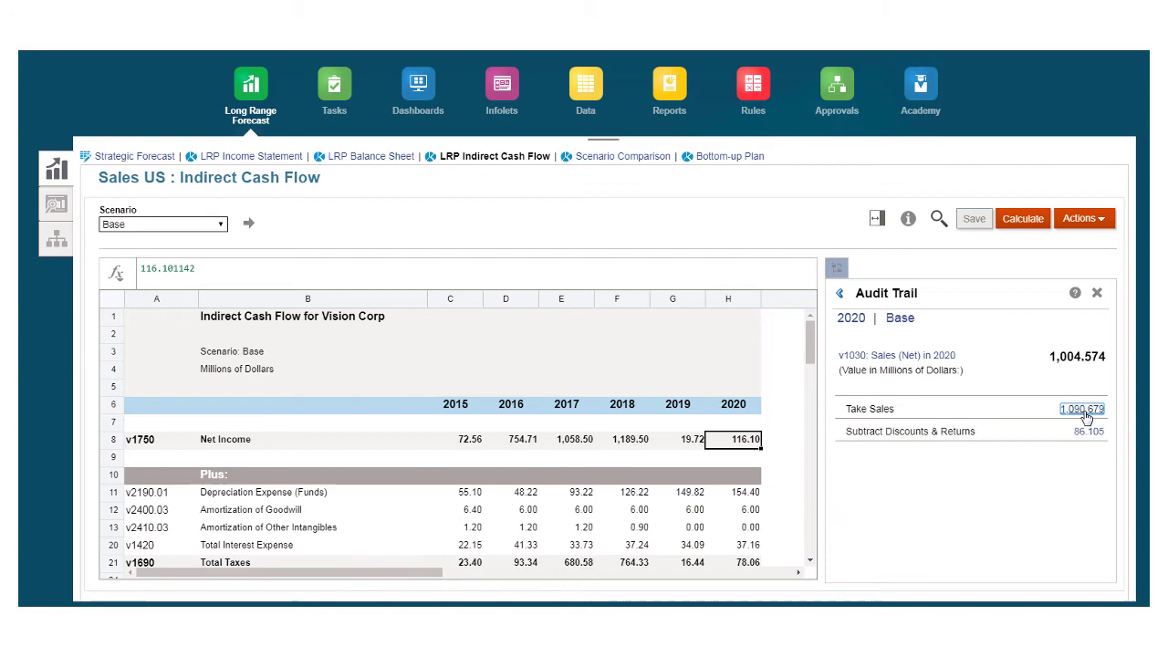
{"action": "left_click", "coordinate": [1085, 411]}
{"action": "left_click", "coordinate": [1077, 476]}
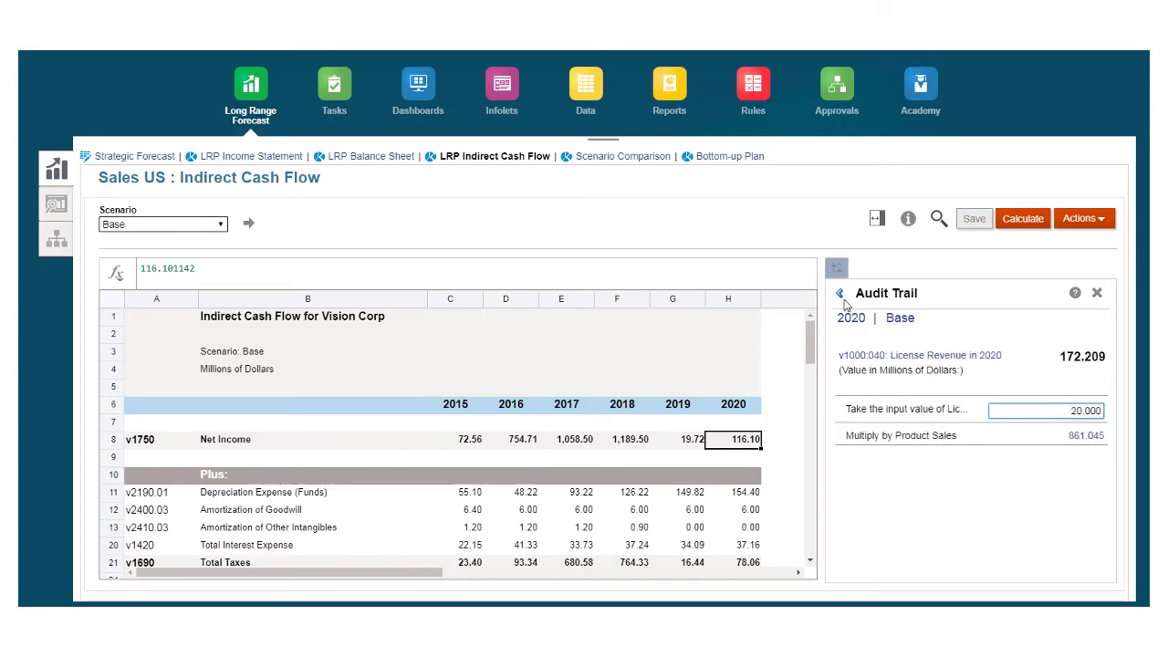
{"action": "left_click", "coordinate": [840, 295]}
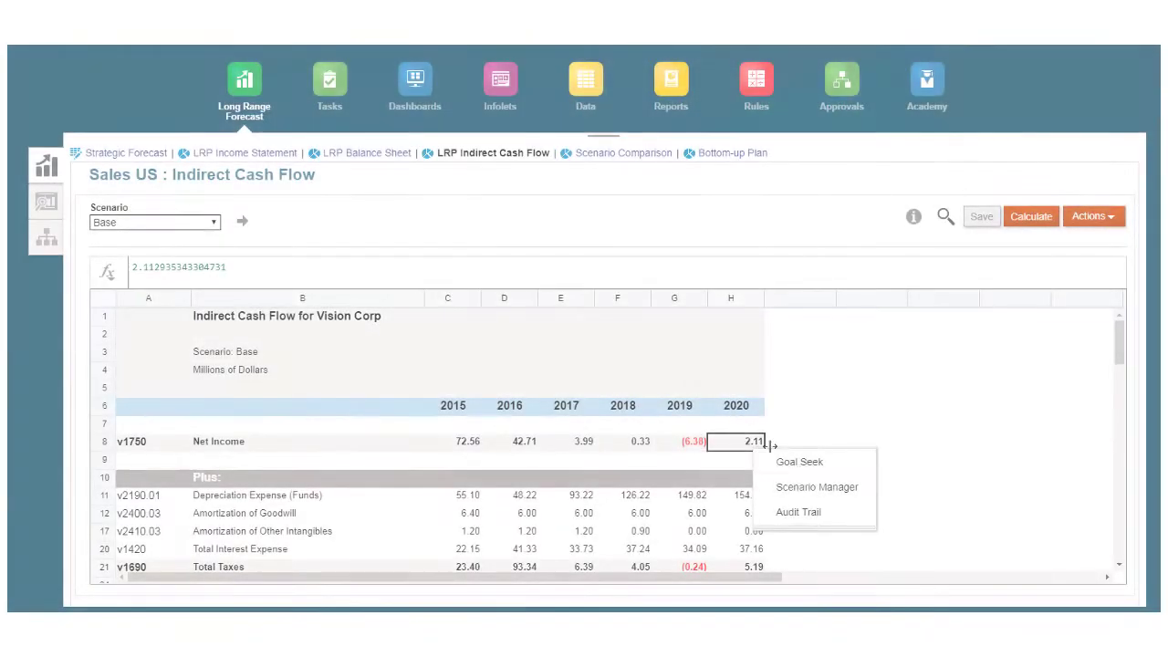
- Create a scenario named What If, described as "What If scenario", inheriting from Base with actuals used when available, and recalculate
{"action": "left_click", "coordinate": [802, 489]}
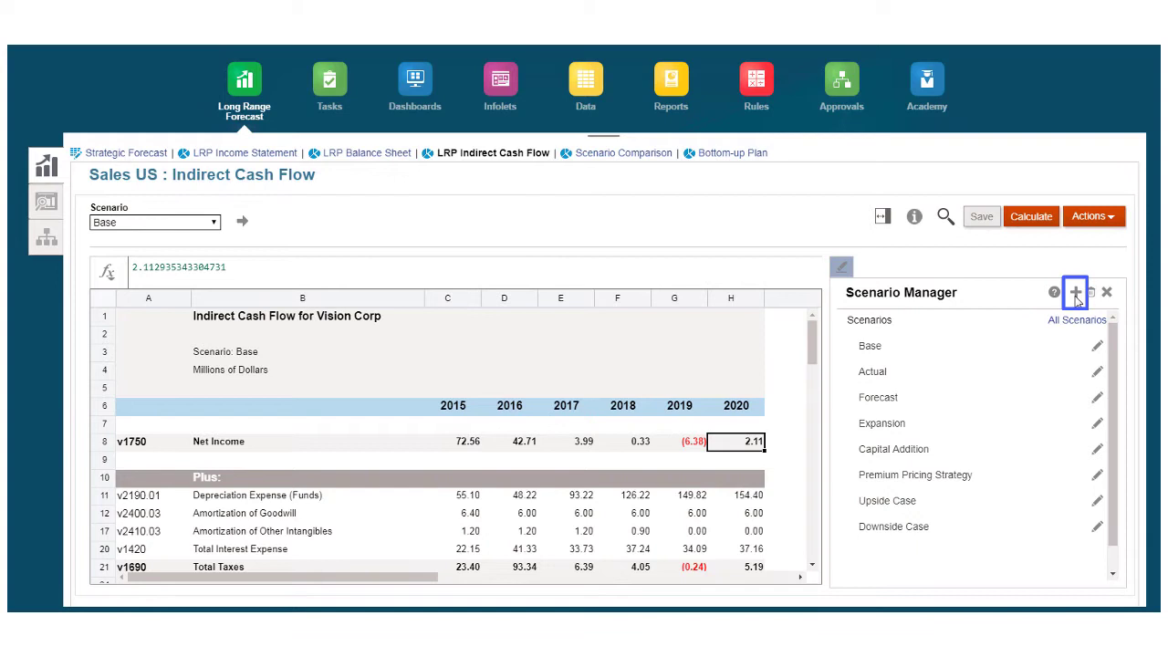
{"action": "left_click", "coordinate": [1075, 293]}
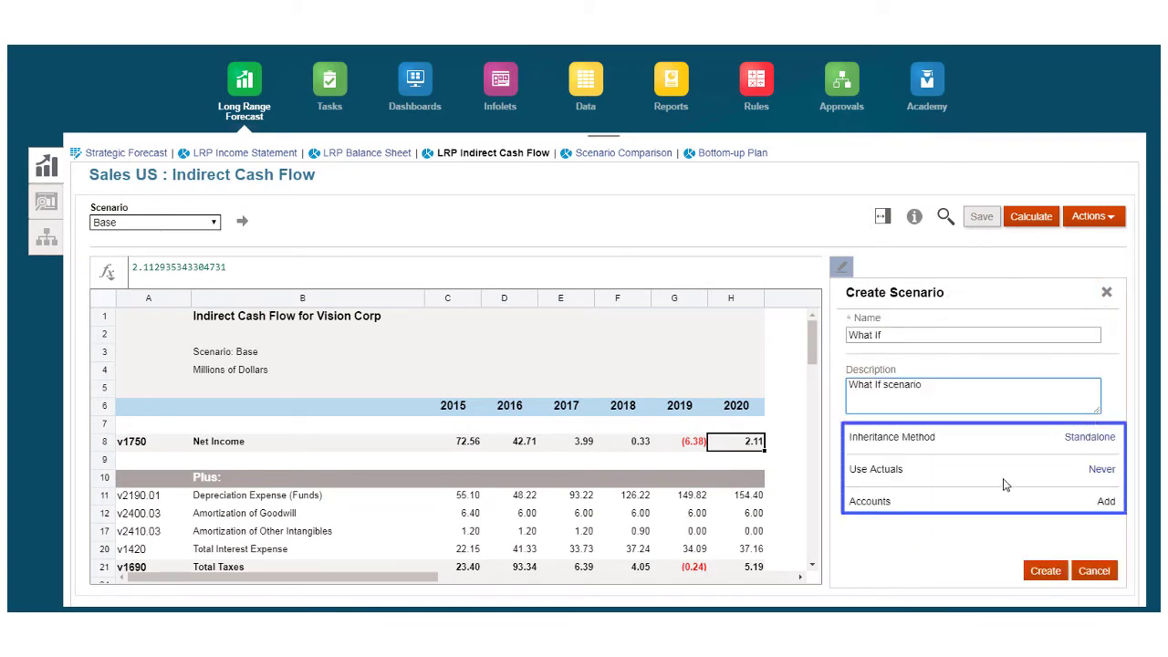
{"action": "left_click", "coordinate": [1084, 440]}
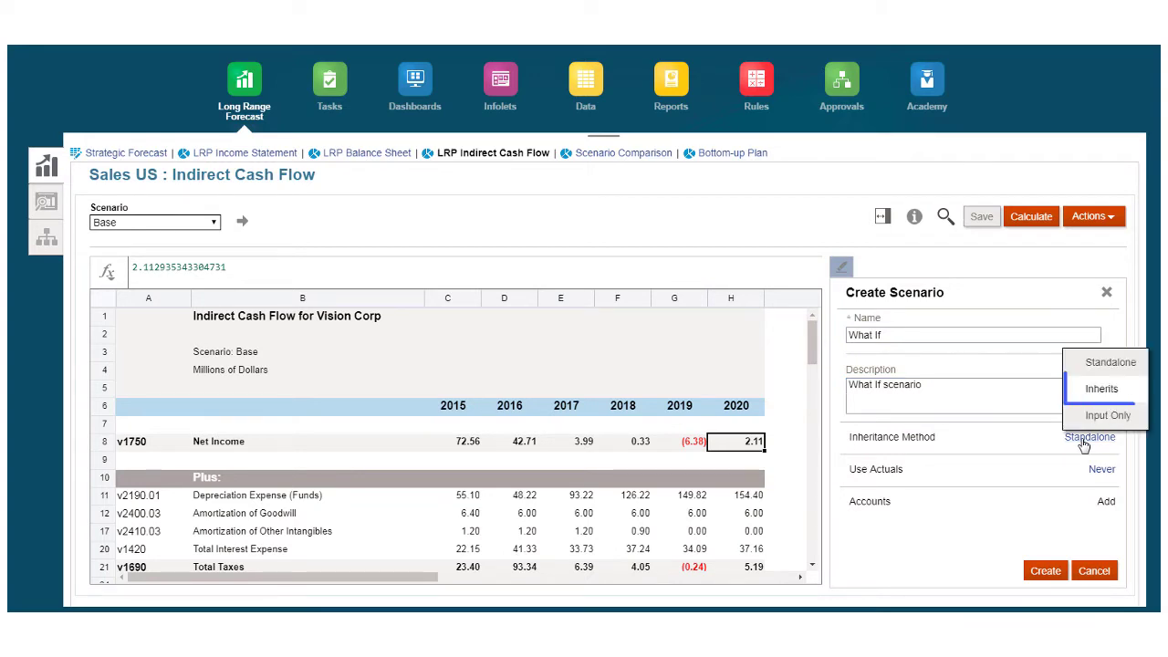
{"action": "left_click", "coordinate": [1104, 392]}
{"action": "left_click", "coordinate": [1101, 529]}
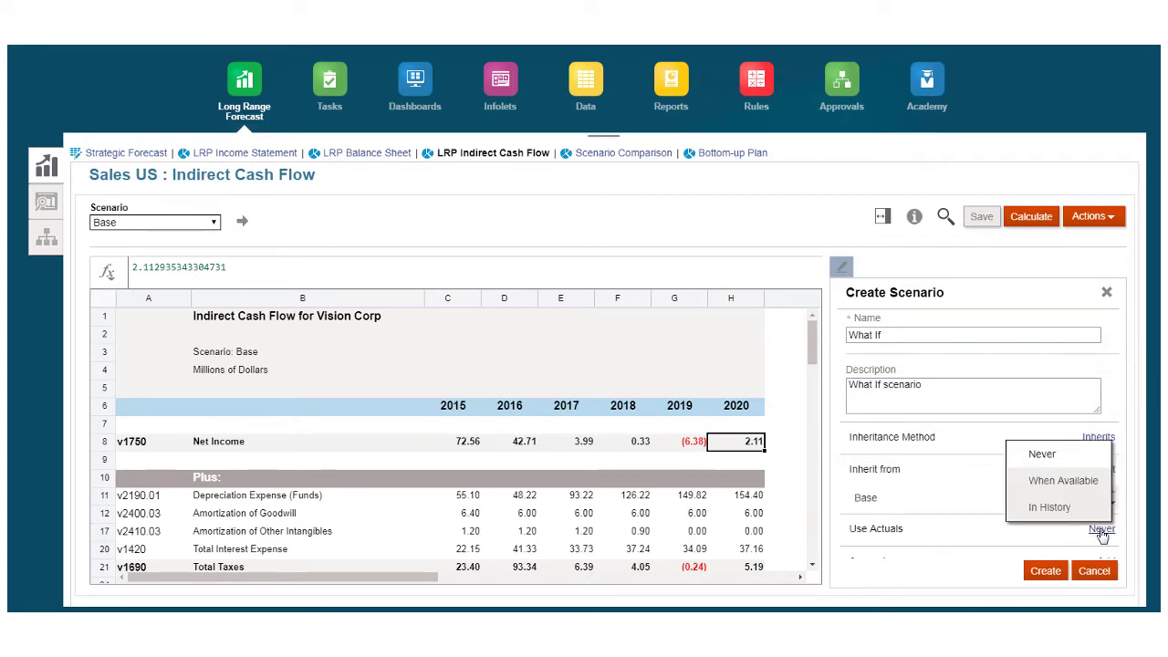
{"action": "left_click", "coordinate": [1063, 480]}
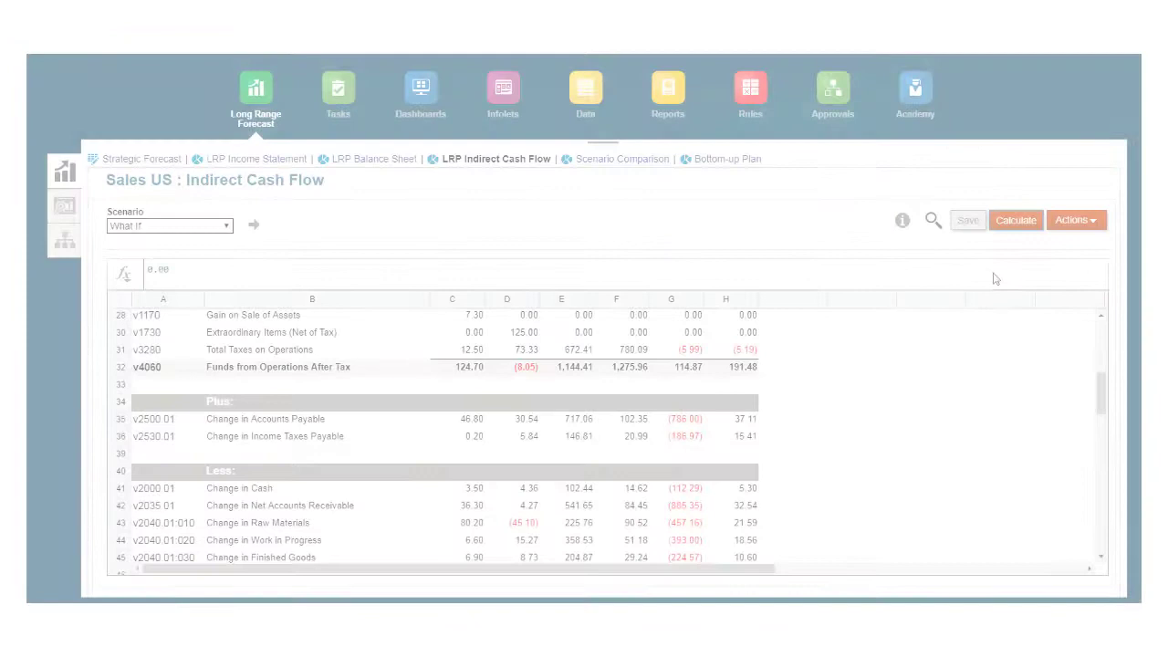
{"action": "left_click", "coordinate": [1015, 220]}
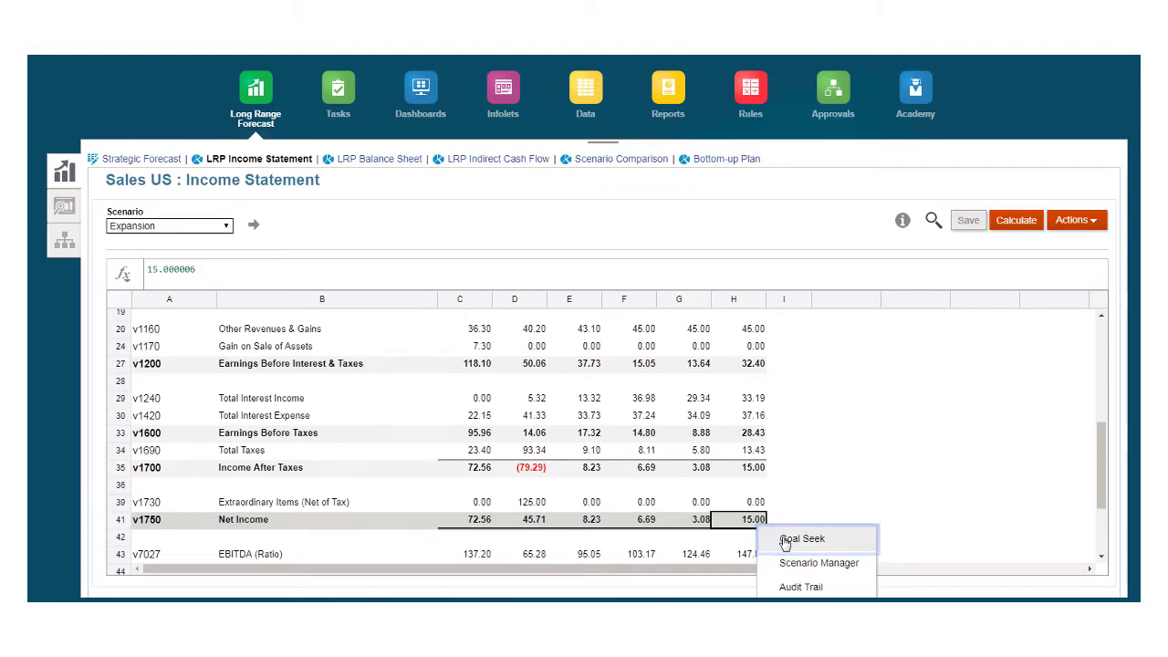
- Goal seek 2020 Net Income in the Expansion scenario to 15.00 by adjusting Unit Volume from 2017 to 2020
{"action": "left_click", "coordinate": [784, 544]}
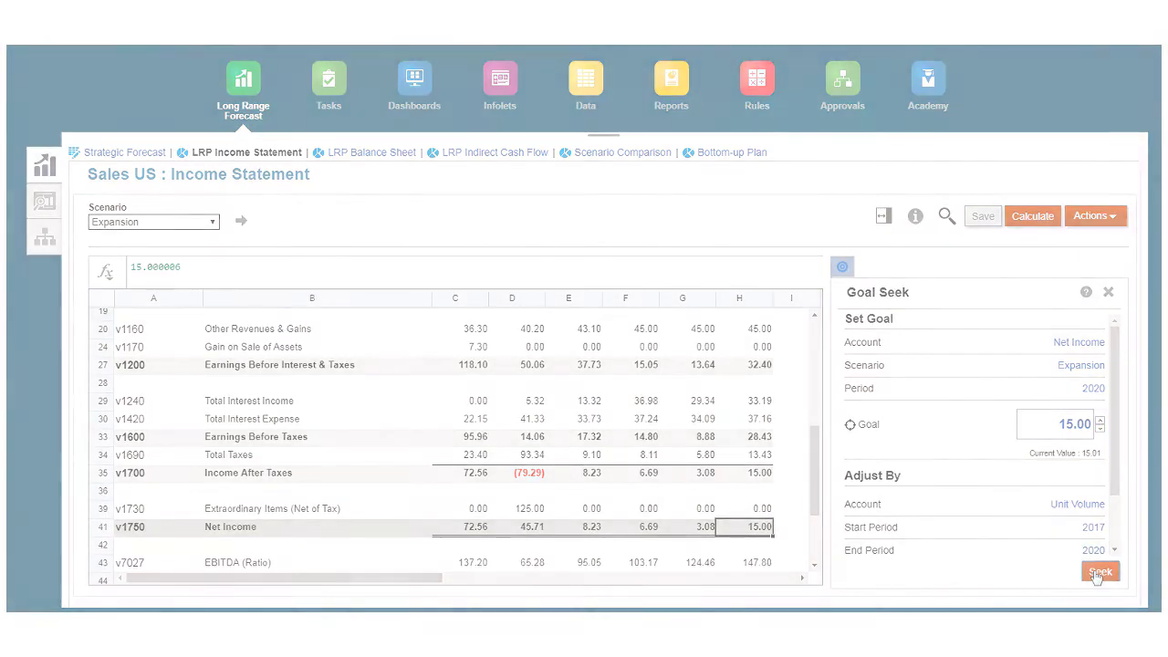
{"action": "left_click", "coordinate": [1099, 572]}
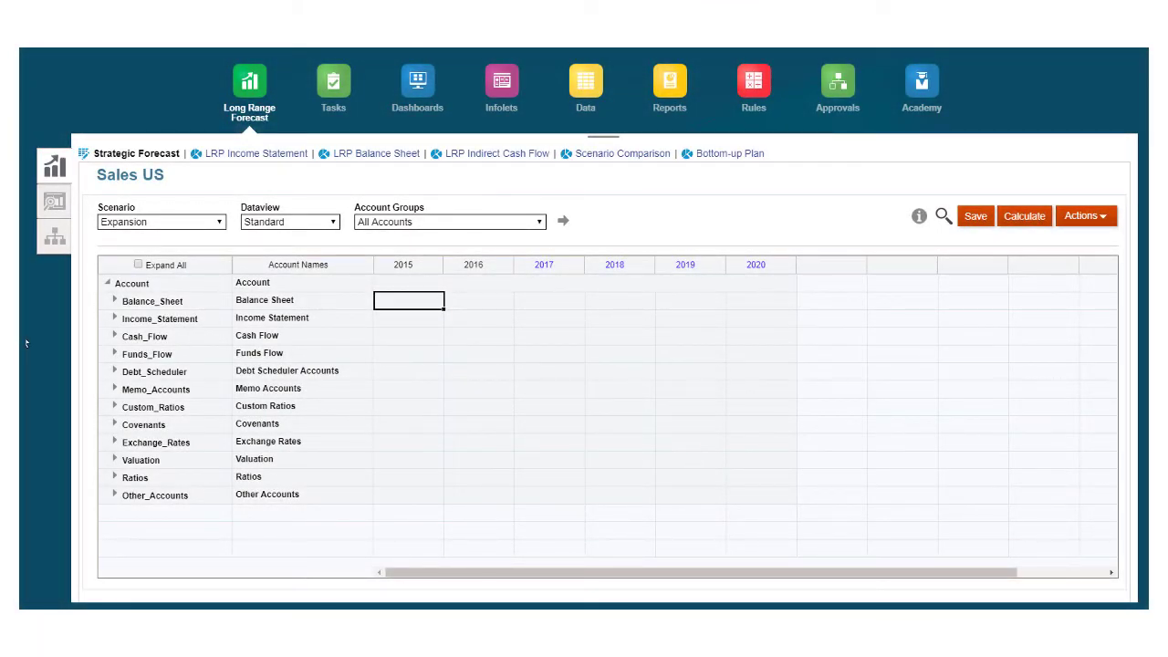
- Expand the Balance Sheet, Income Statement, Cash Flow and Funds Flow account groups and look through their accounts
{"action": "left_click", "coordinate": [108, 306]}
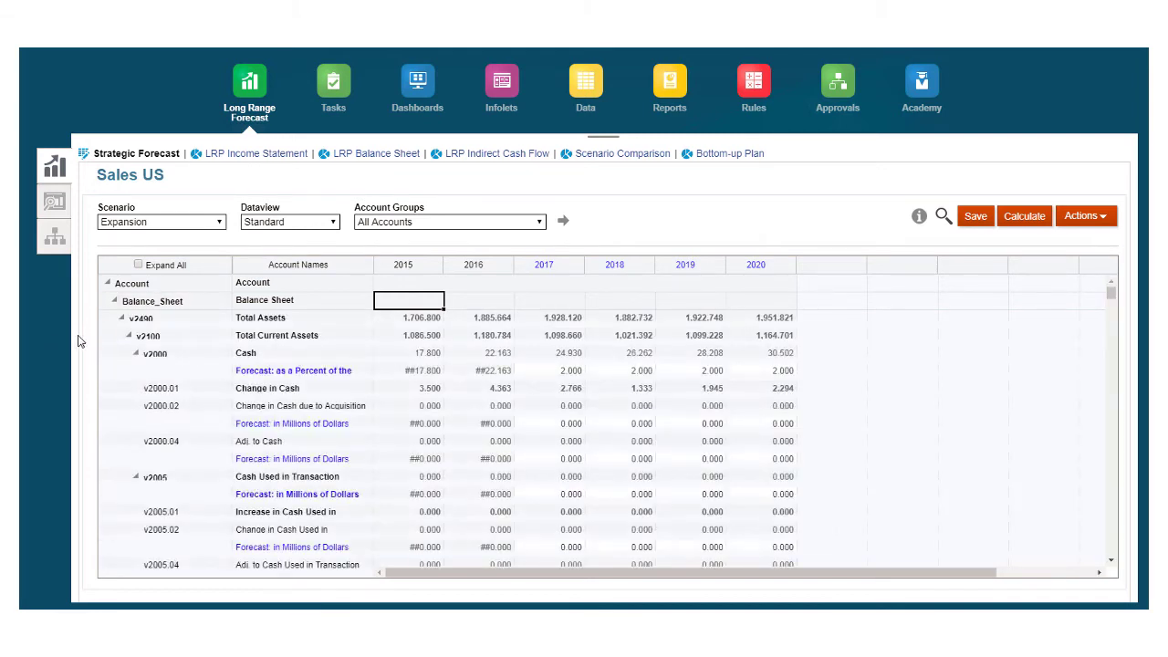
{"action": "scroll", "coordinate": [105, 378], "scroll_direction": "down", "scroll_amount": 10}
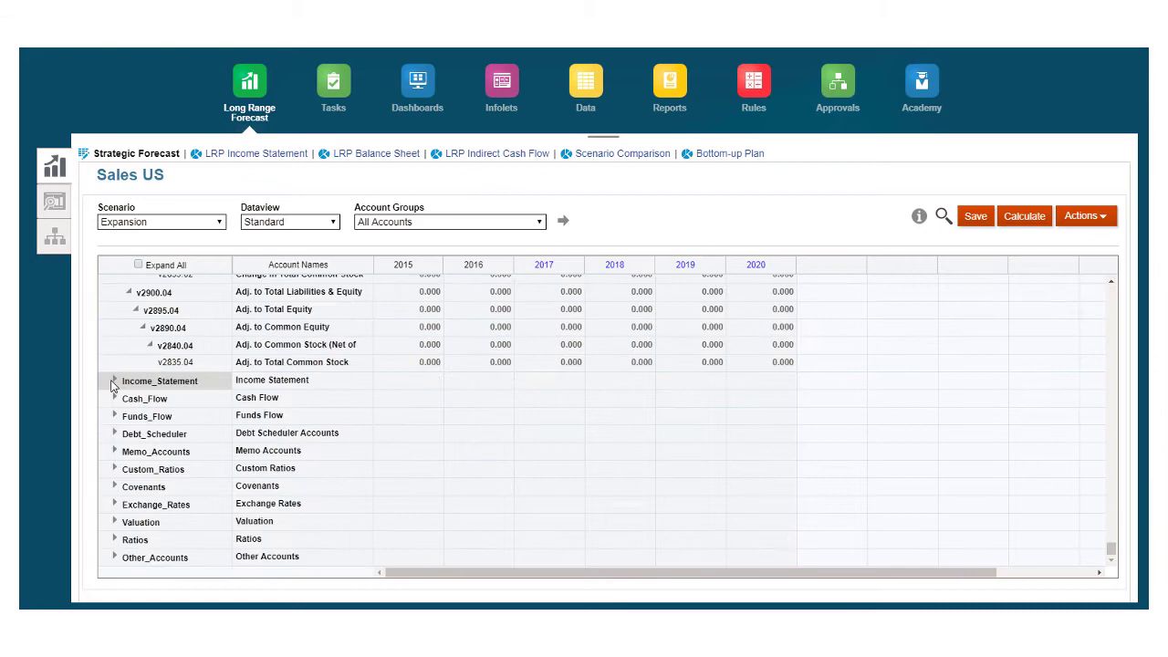
{"action": "left_click", "coordinate": [114, 381]}
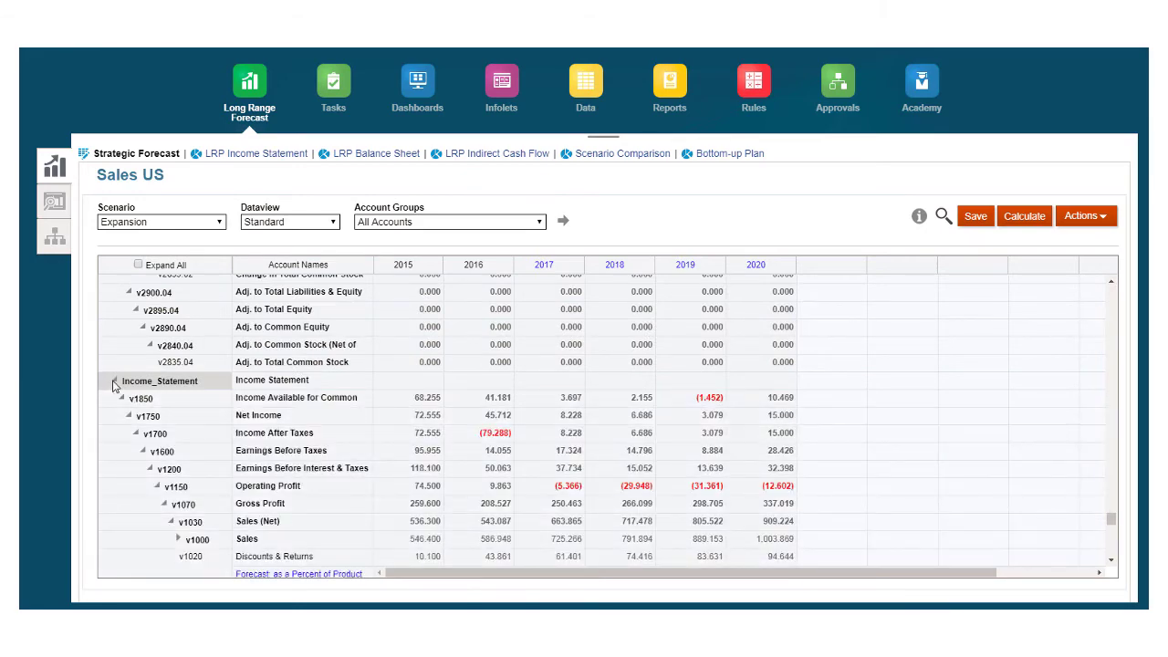
{"action": "left_click_drag", "start_coordinate": [1112, 521], "coordinate": [1112, 537]}
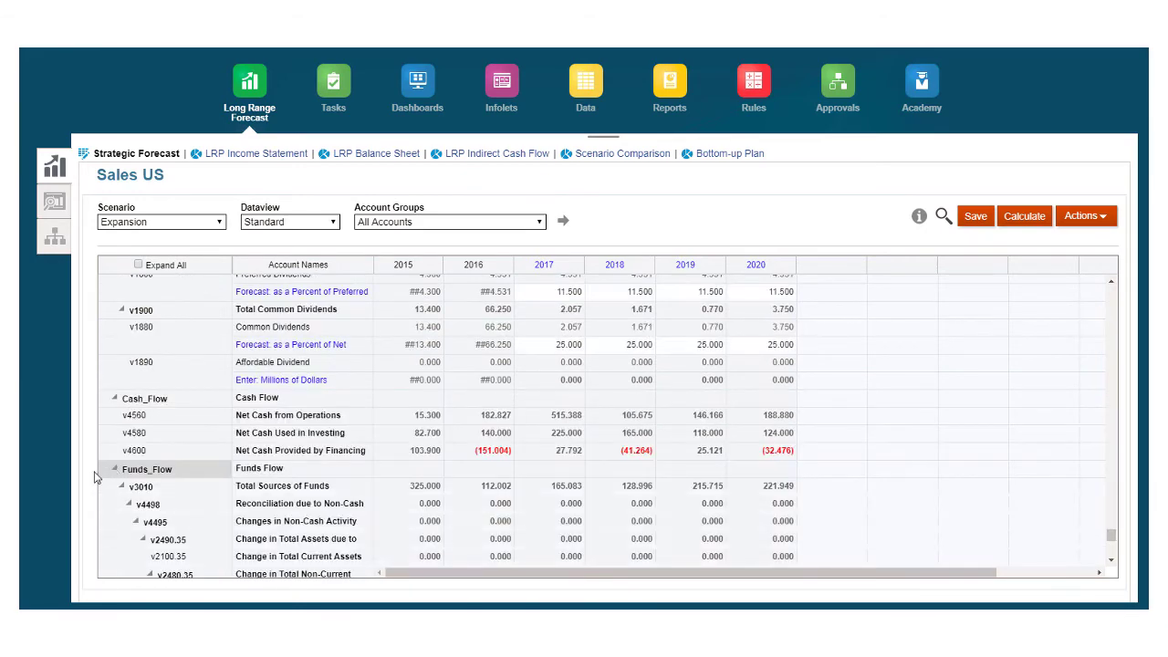
- Open the audit trail for 2017 Net Cash from Operations
{"action": "left_click", "coordinate": [578, 416]}
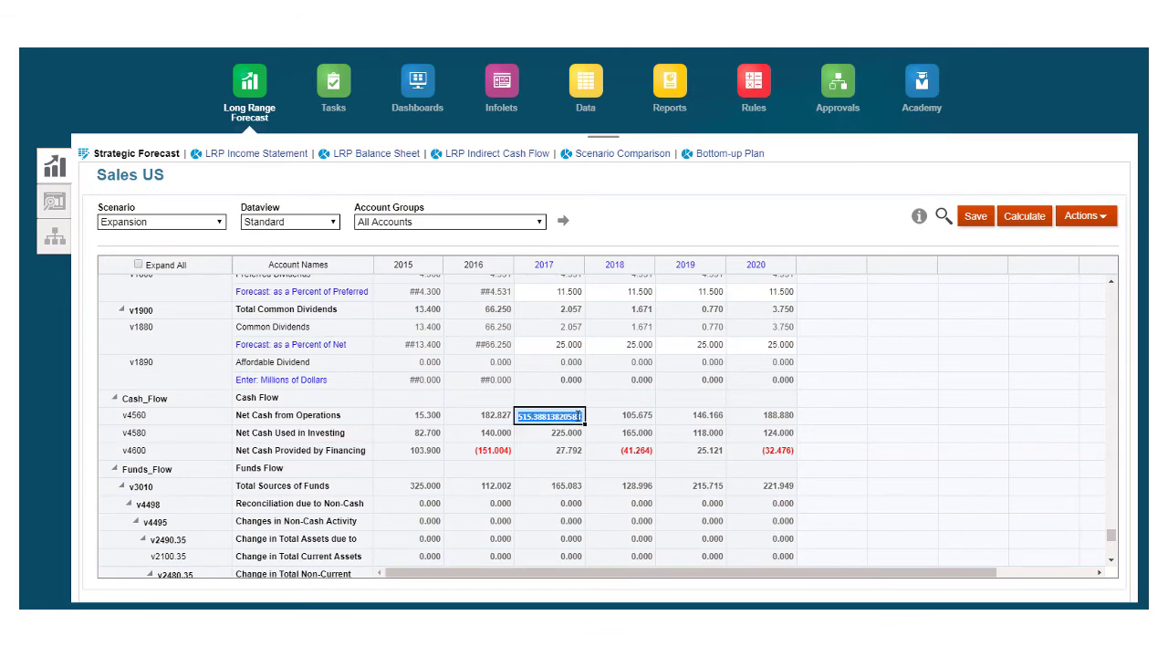
{"action": "right_click", "coordinate": [581, 416]}
{"action": "left_click", "coordinate": [682, 534]}
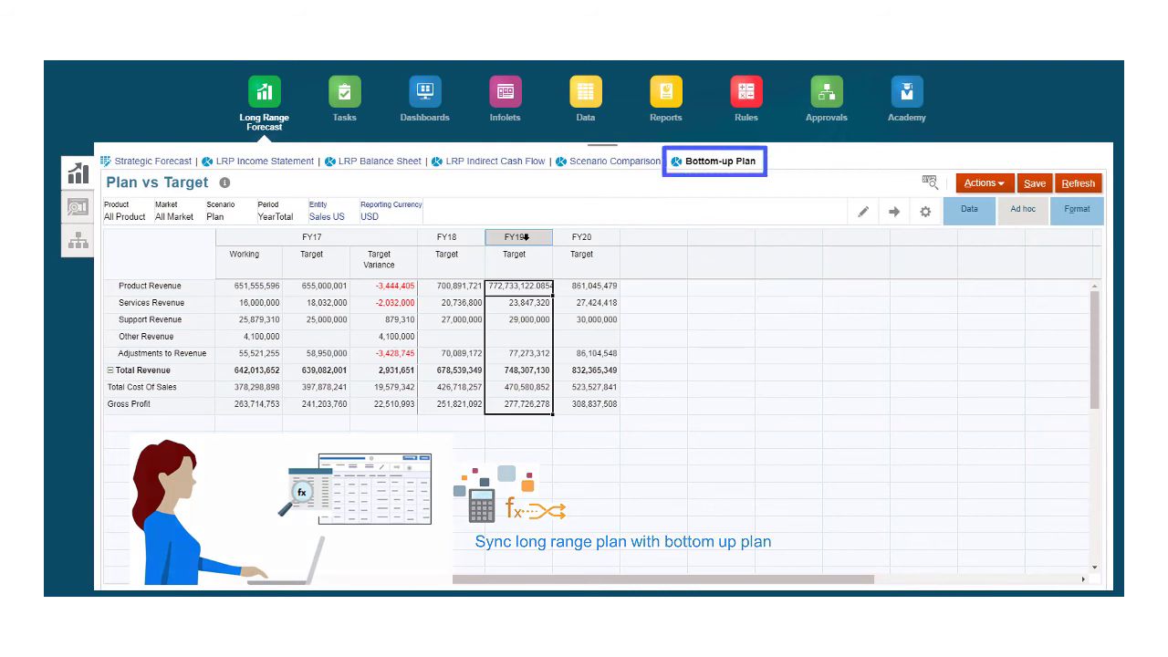
- Sync the bottom-up plan with the long range plan from the FY19 Target column
{"action": "right_click", "coordinate": [525, 237]}
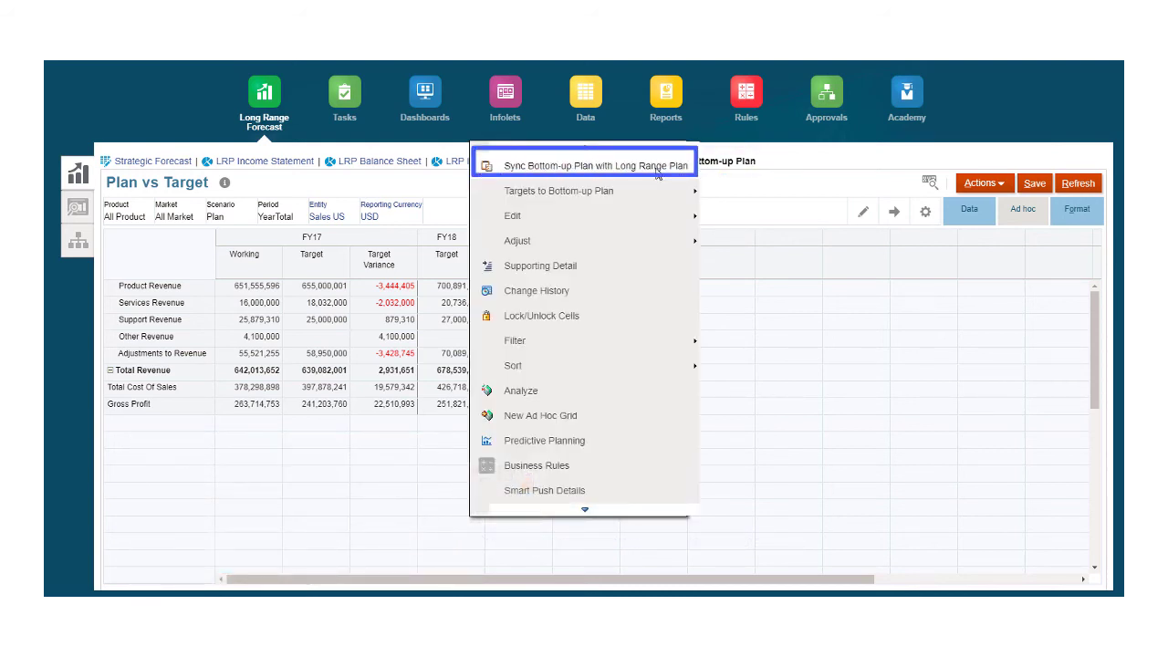